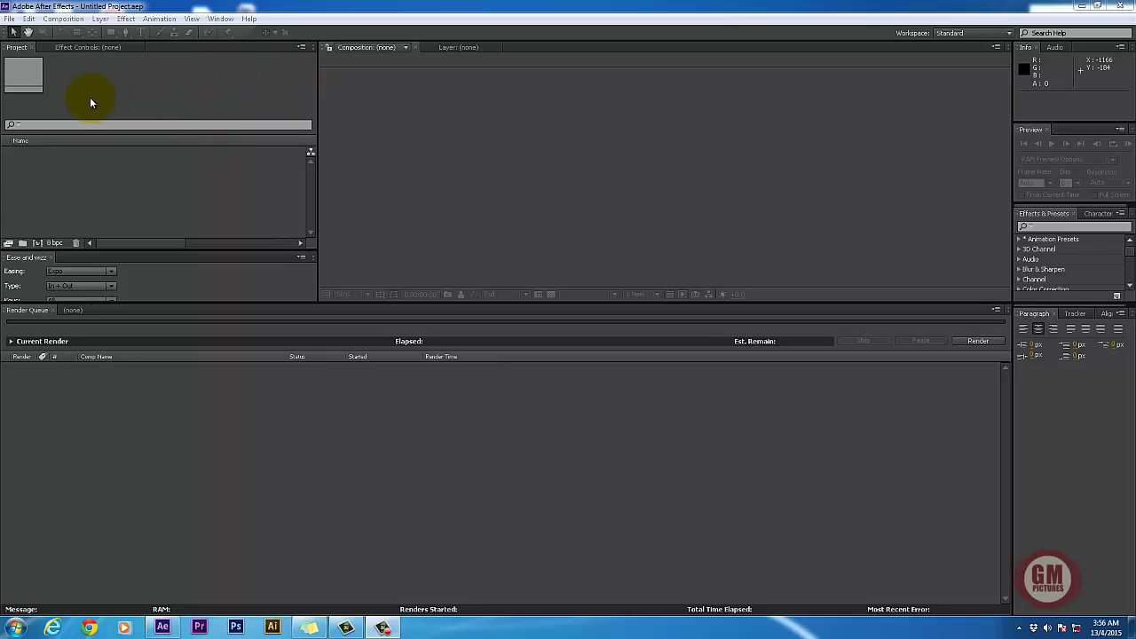
# - Import the gm logo image file from the Data (D:) drive into the project as footage
pyautogui.click(9, 18)
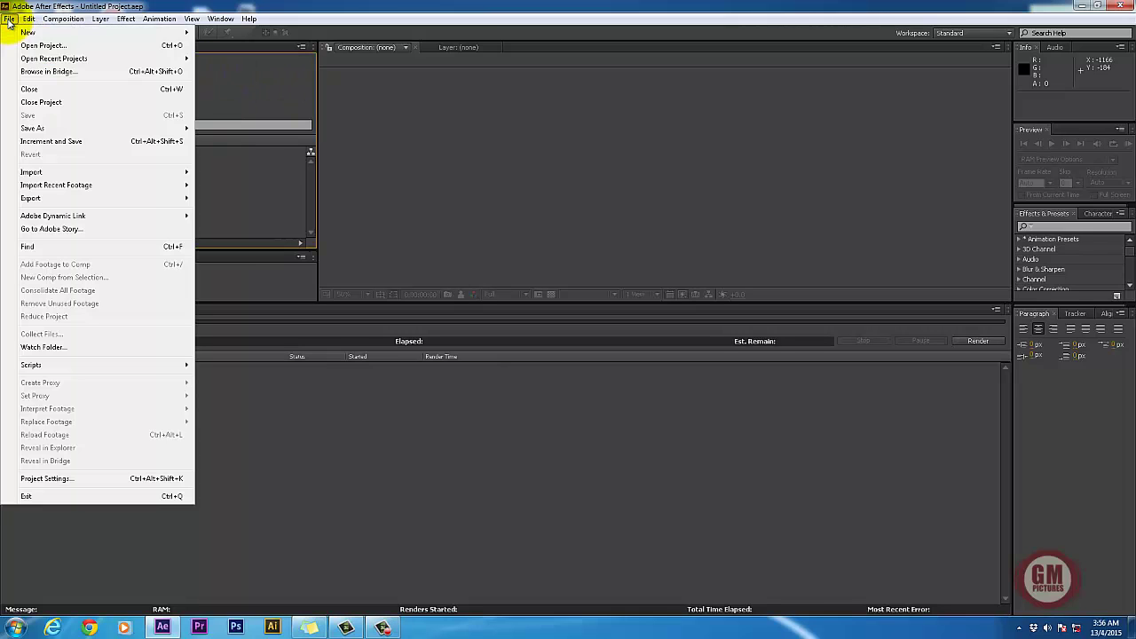
pyautogui.moveTo(35, 172)
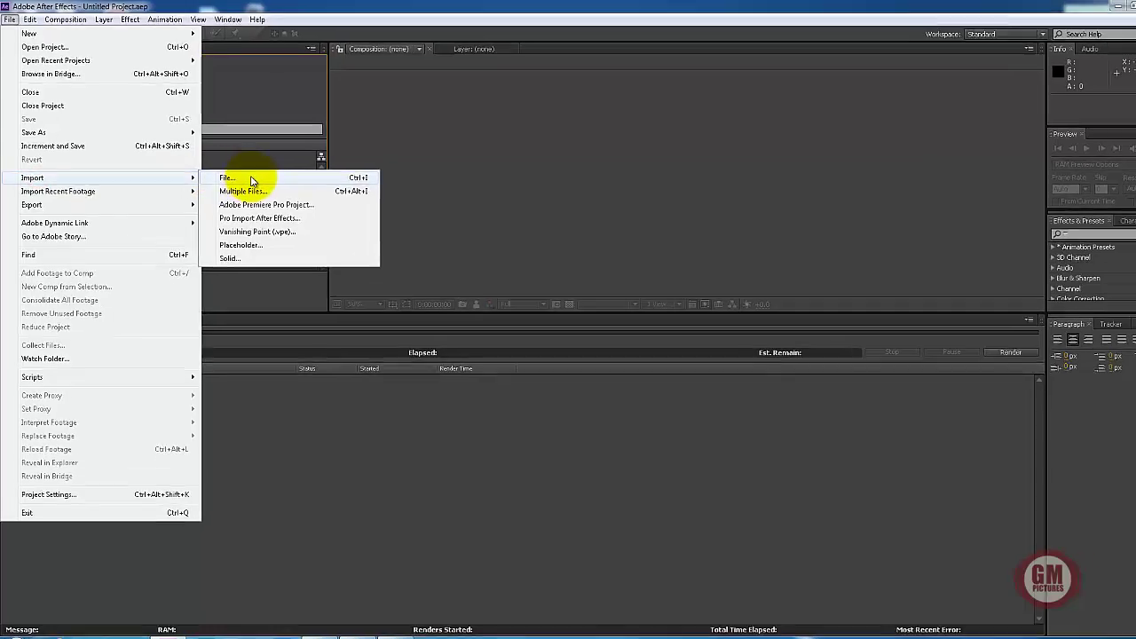
pyautogui.click(251, 179)
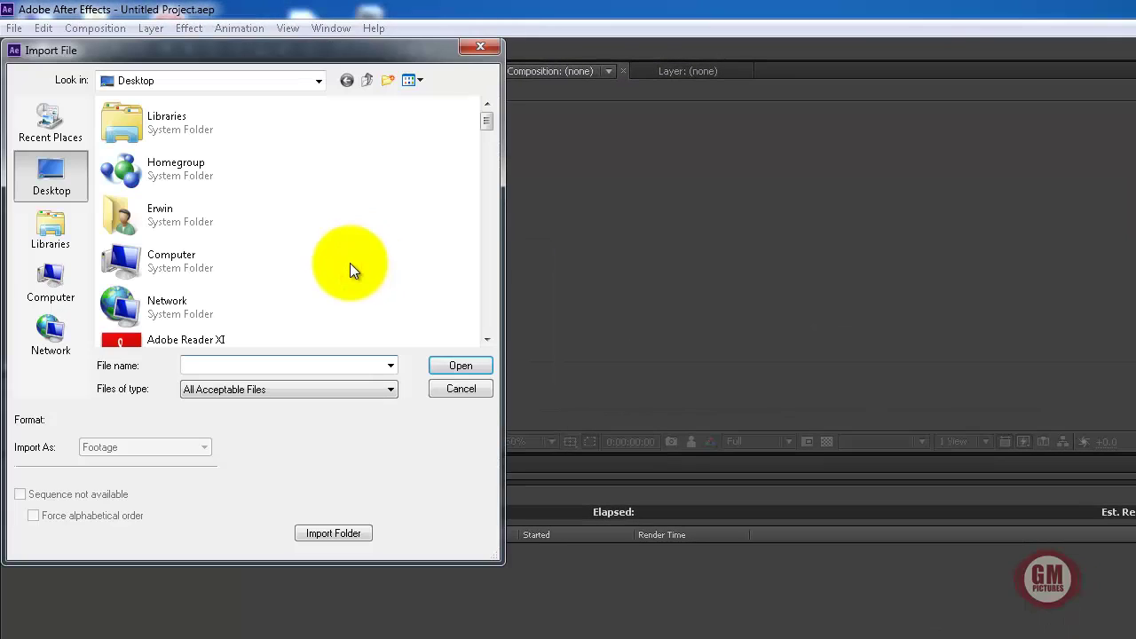
pyautogui.click(58, 283)
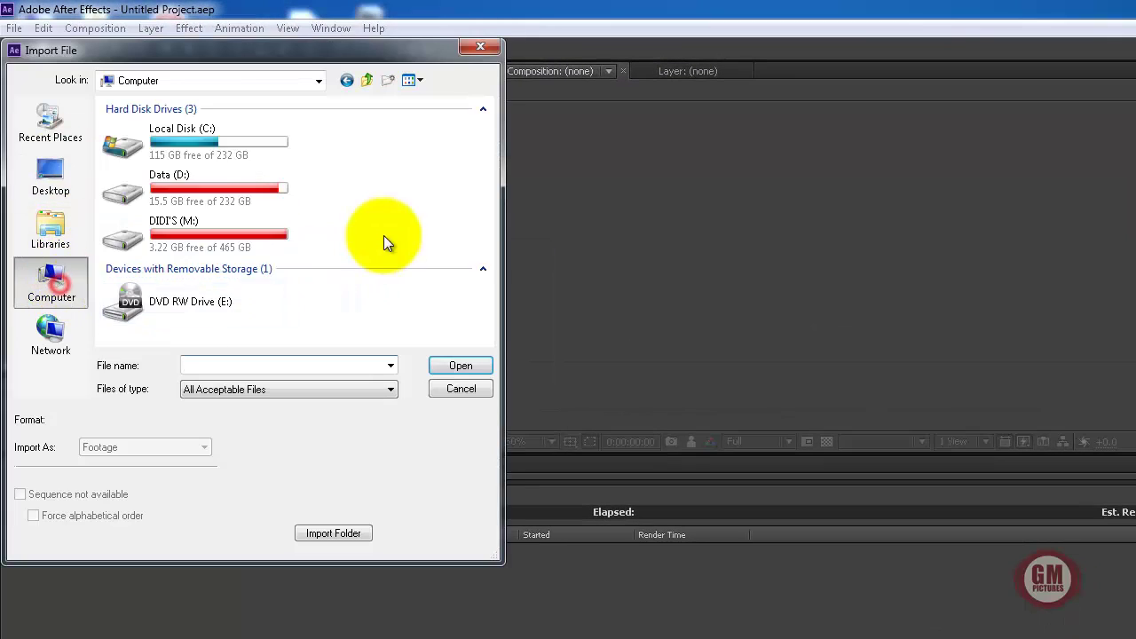
pyautogui.doubleClick(203, 194)
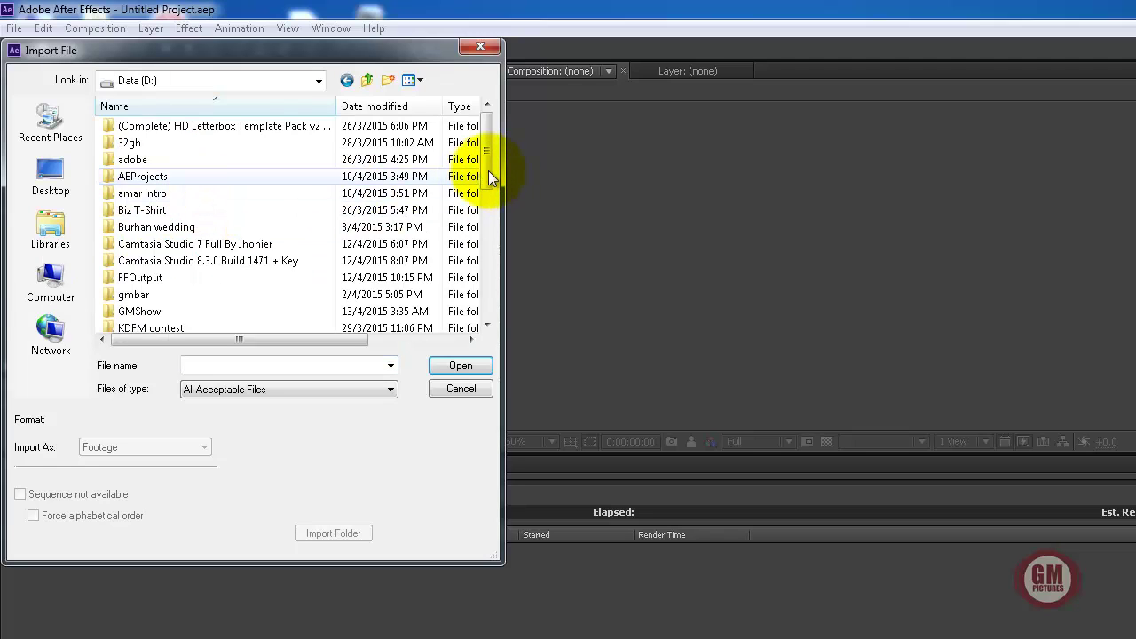
pyautogui.moveTo(488, 171); pyautogui.dragTo(493, 266)
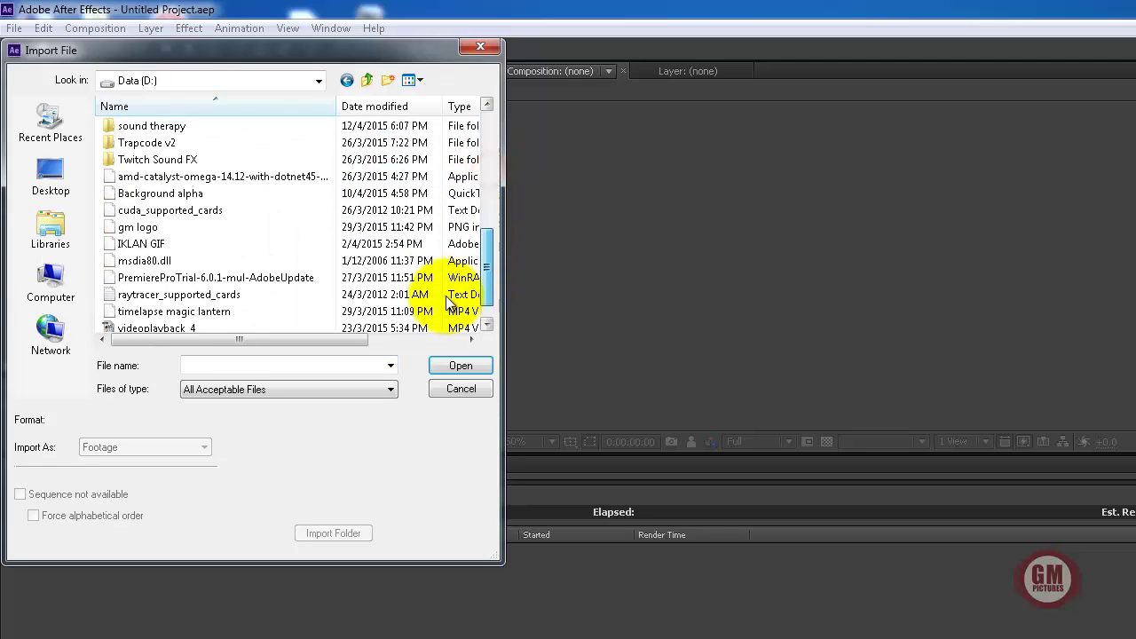
pyautogui.click(135, 226)
pyautogui.click(455, 368)
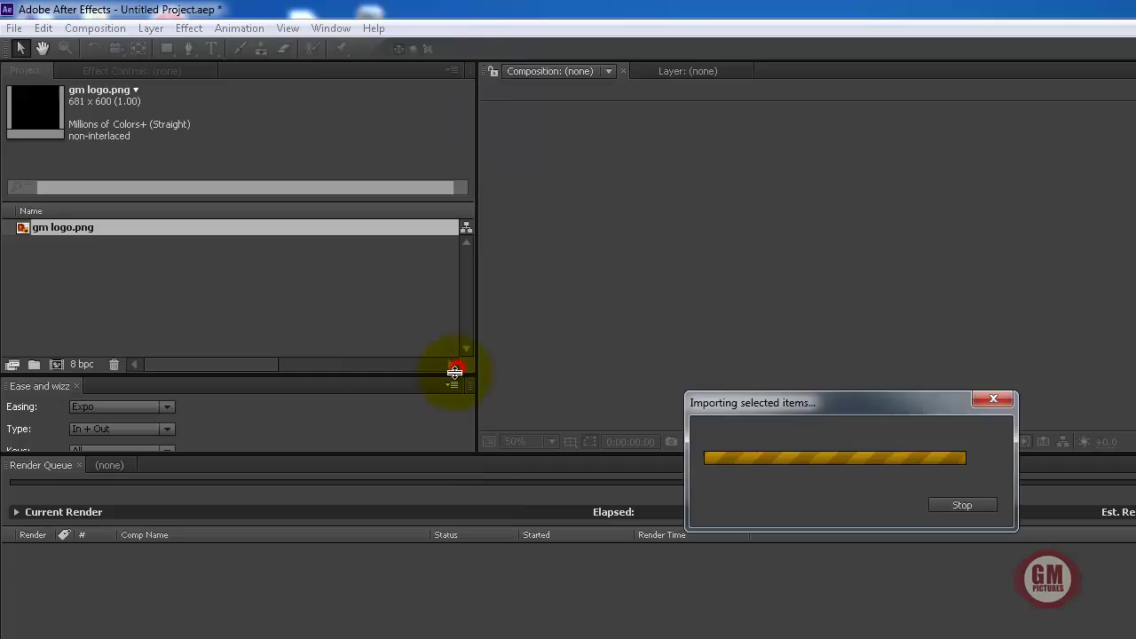
pyautogui.click(161, 284)
pyautogui.click(60, 229)
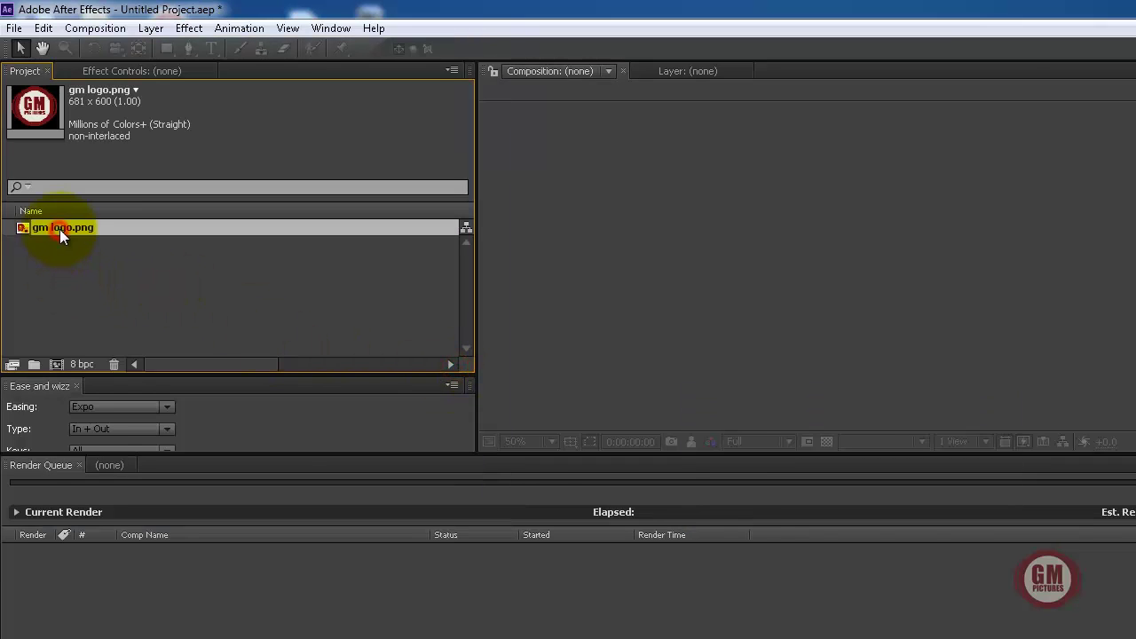
# - Delete the gm logo.png footage from the project
pyautogui.click(124, 257)
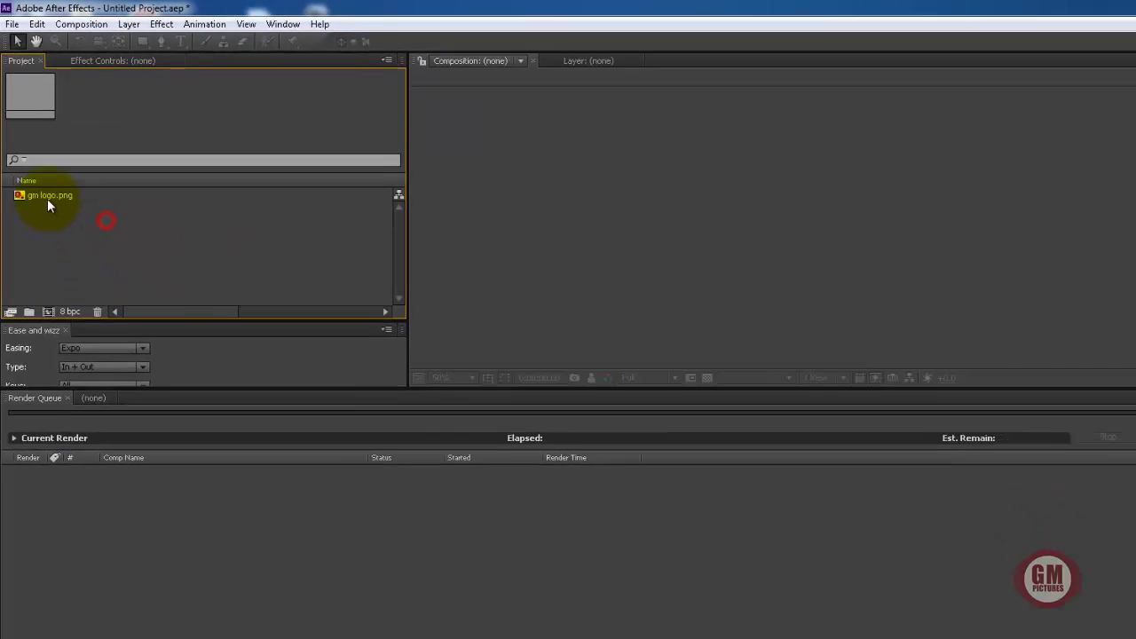
pyautogui.click(55, 229)
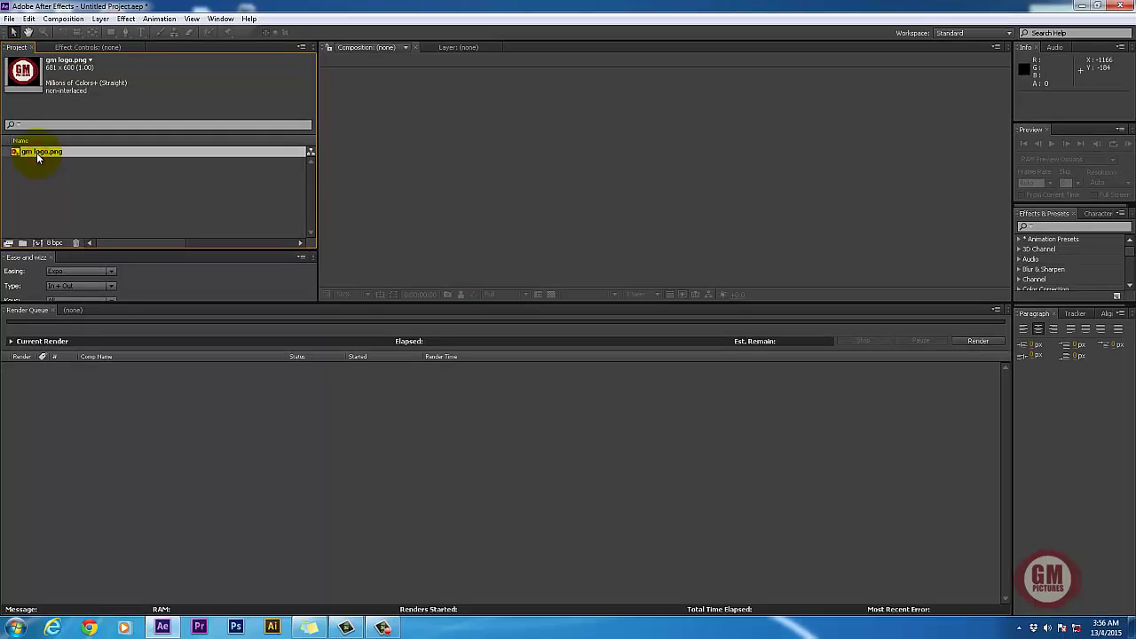
pyautogui.press('Delete')
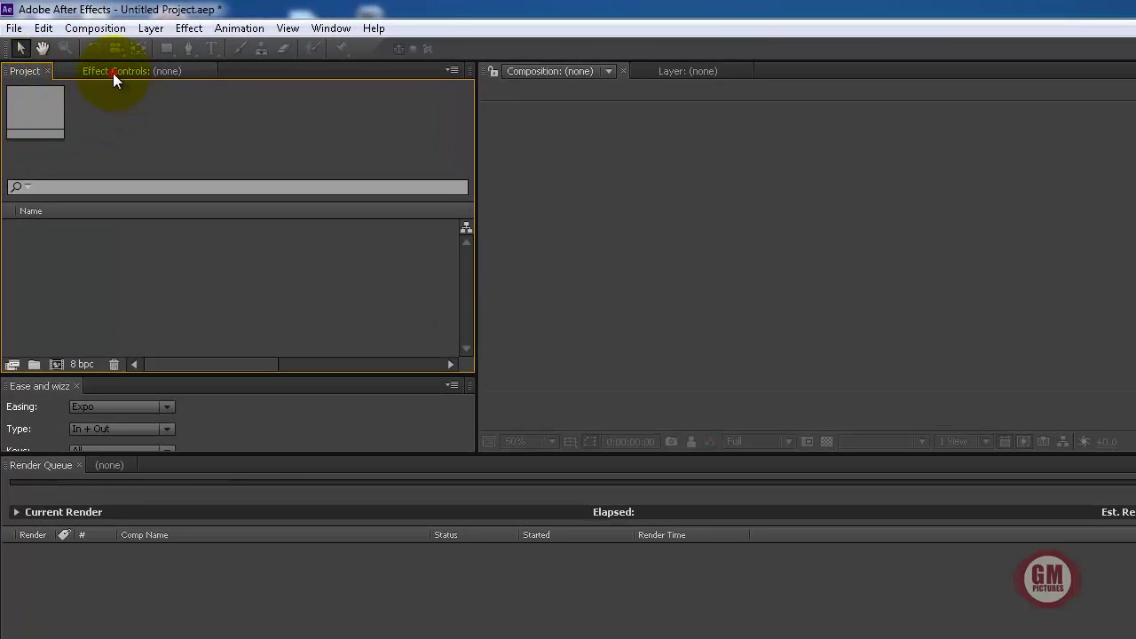
pyautogui.click(112, 73)
pyautogui.click(27, 73)
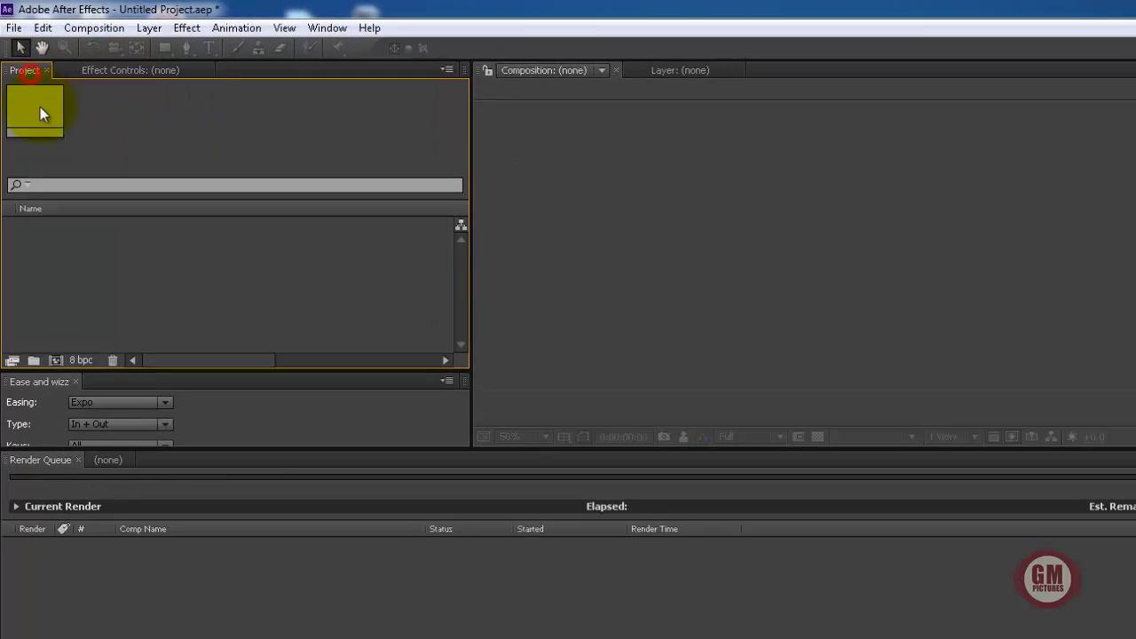
# - Keep the current Windows color scheme and bring gm logo from the Data (D:) drive in Windows Explorer into the After Effects project
pyautogui.click(163, 627)
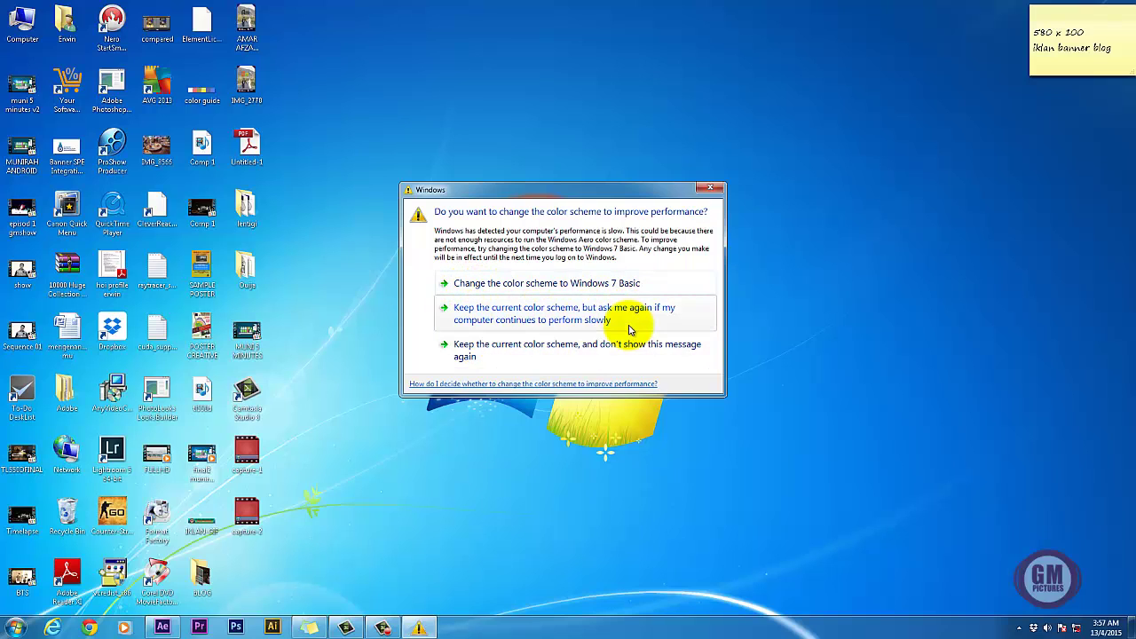
pyautogui.click(522, 320)
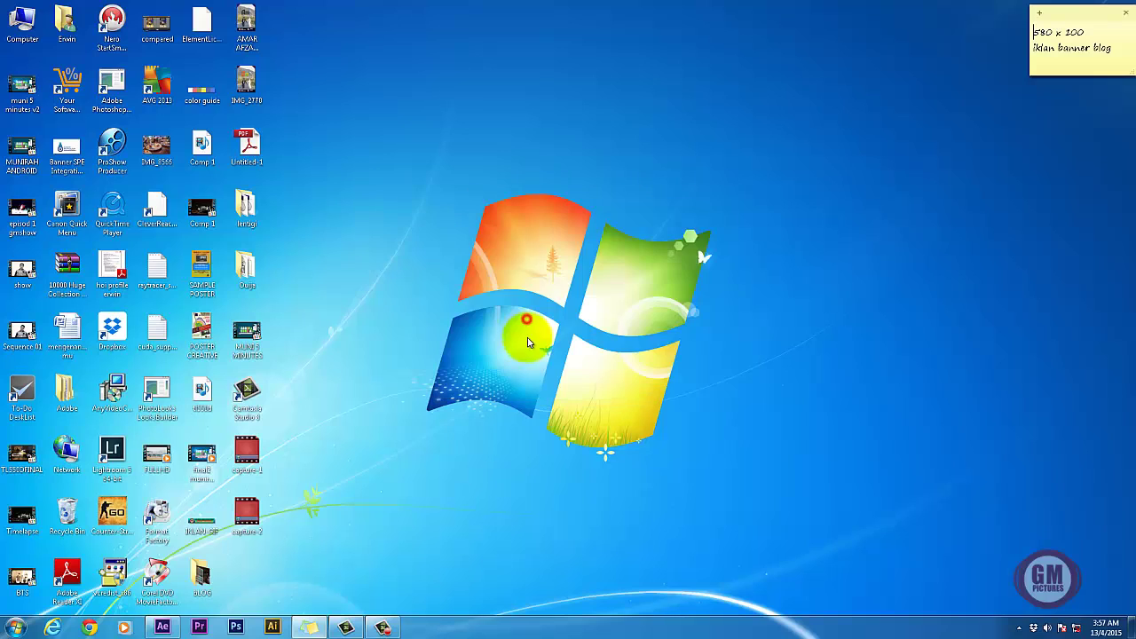
pyautogui.doubleClick(23, 23)
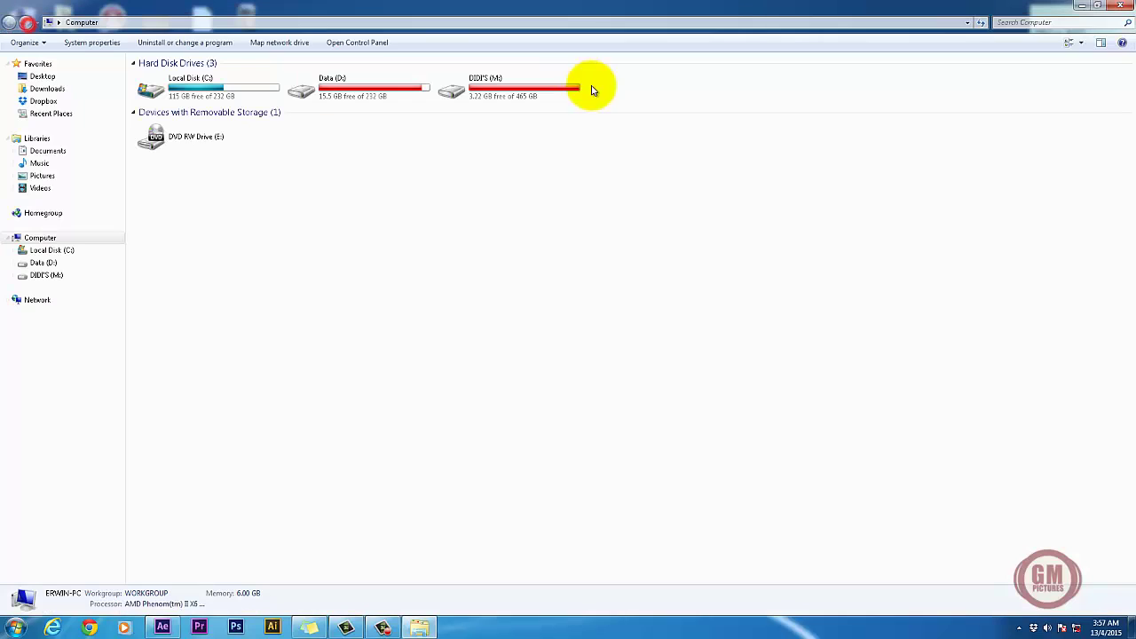
pyautogui.doubleClick(356, 84)
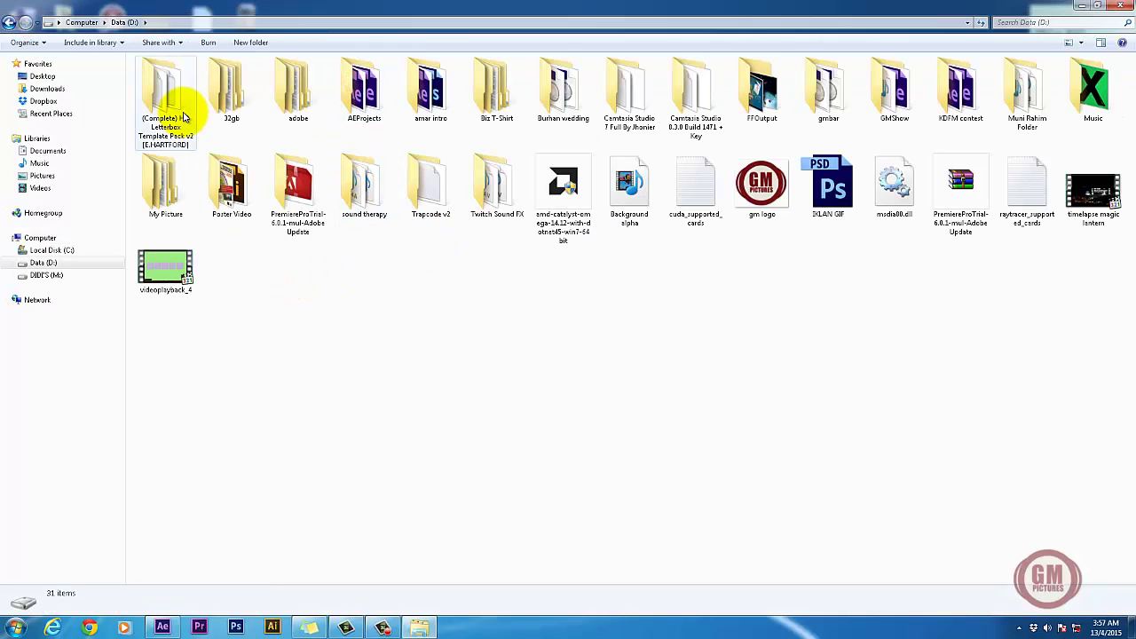
pyautogui.click(763, 179)
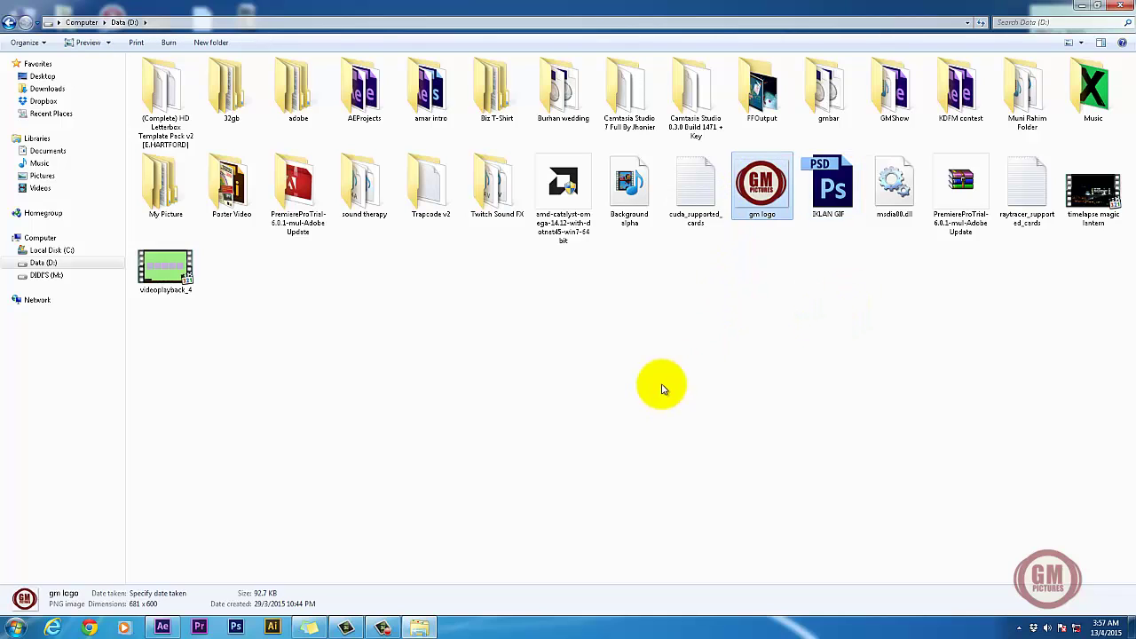
pyautogui.moveTo(766, 191); pyautogui.dragTo(162, 203)
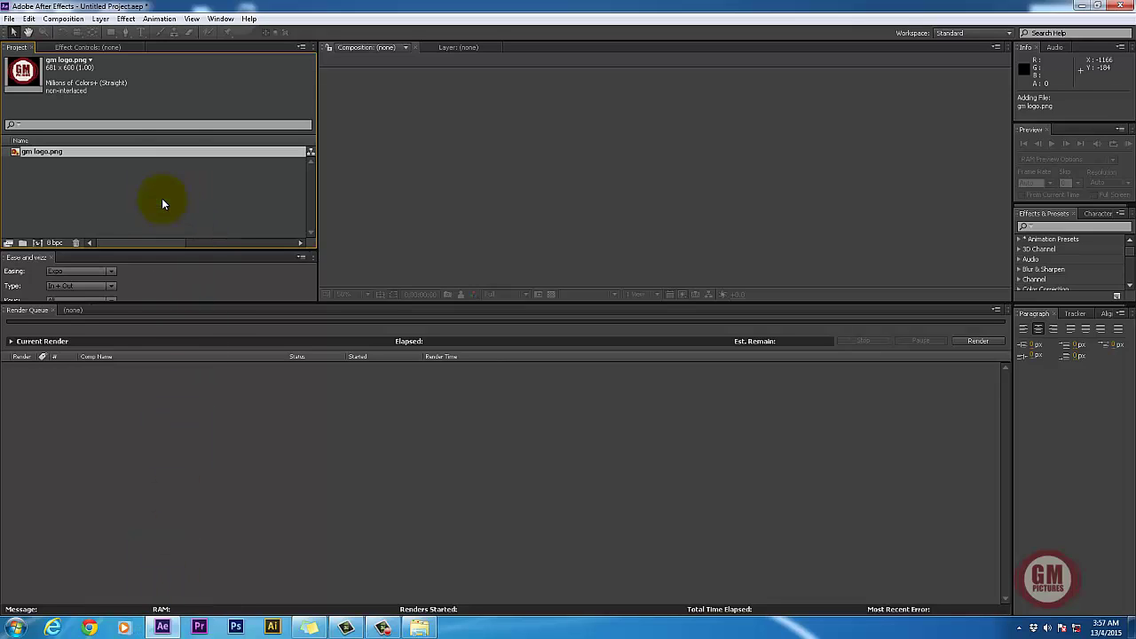
pyautogui.click(98, 189)
pyautogui.click(43, 153)
pyautogui.click(94, 183)
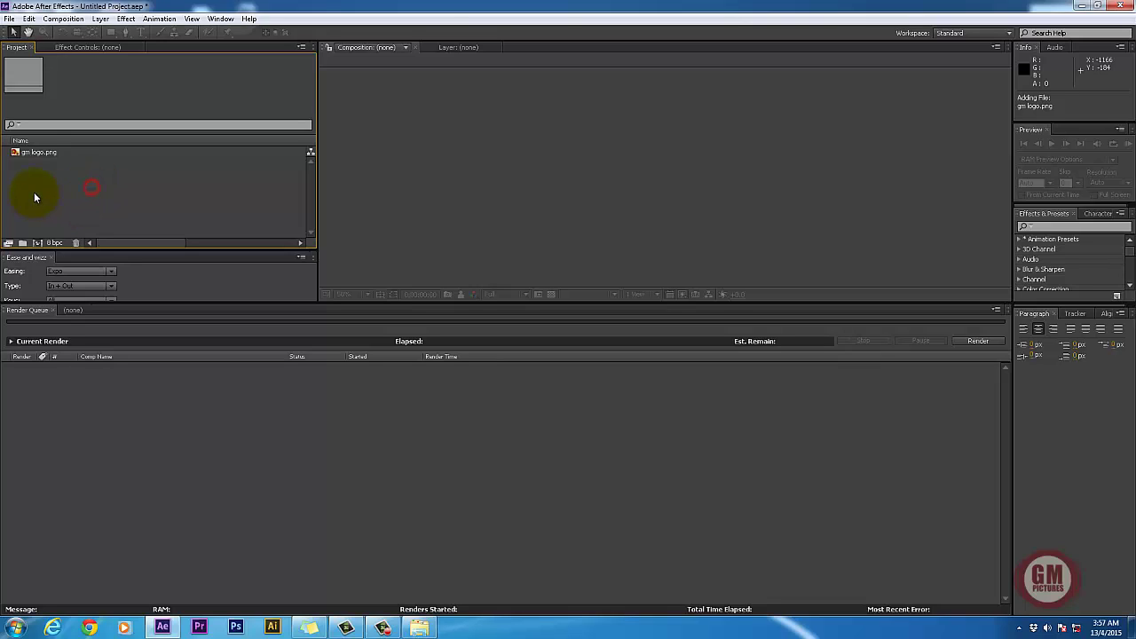
pyautogui.click(34, 152)
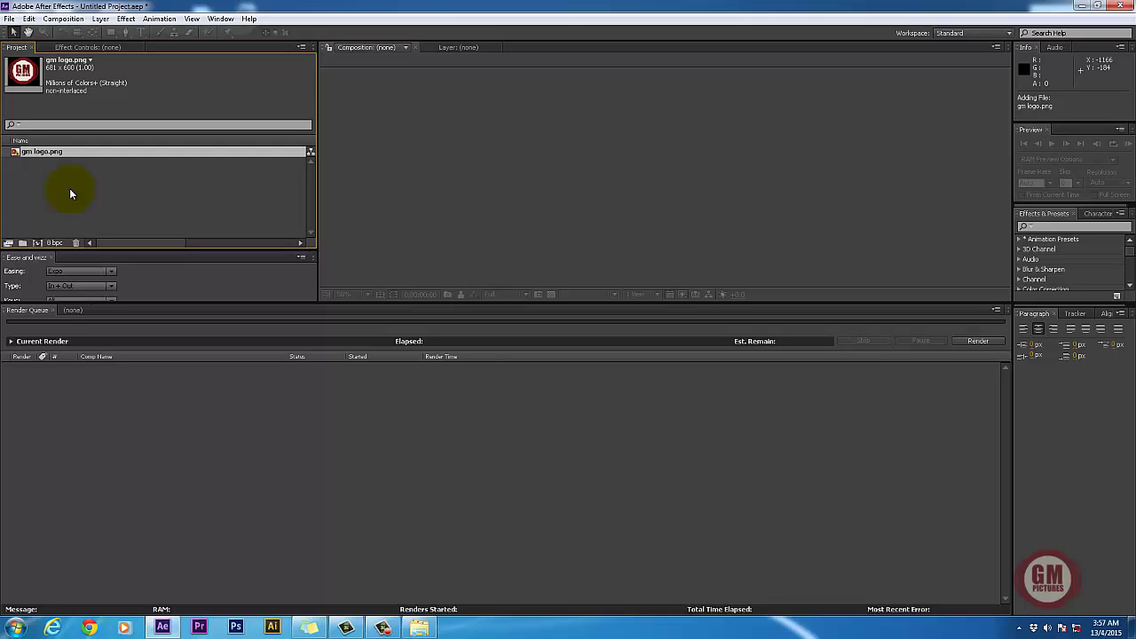
pyautogui.click(37, 181)
# - Create a new composition directly from the gm logo.png footage, matching the image's dimensions
pyautogui.click(36, 155)
pyautogui.moveTo(29, 154); pyautogui.dragTo(38, 224)
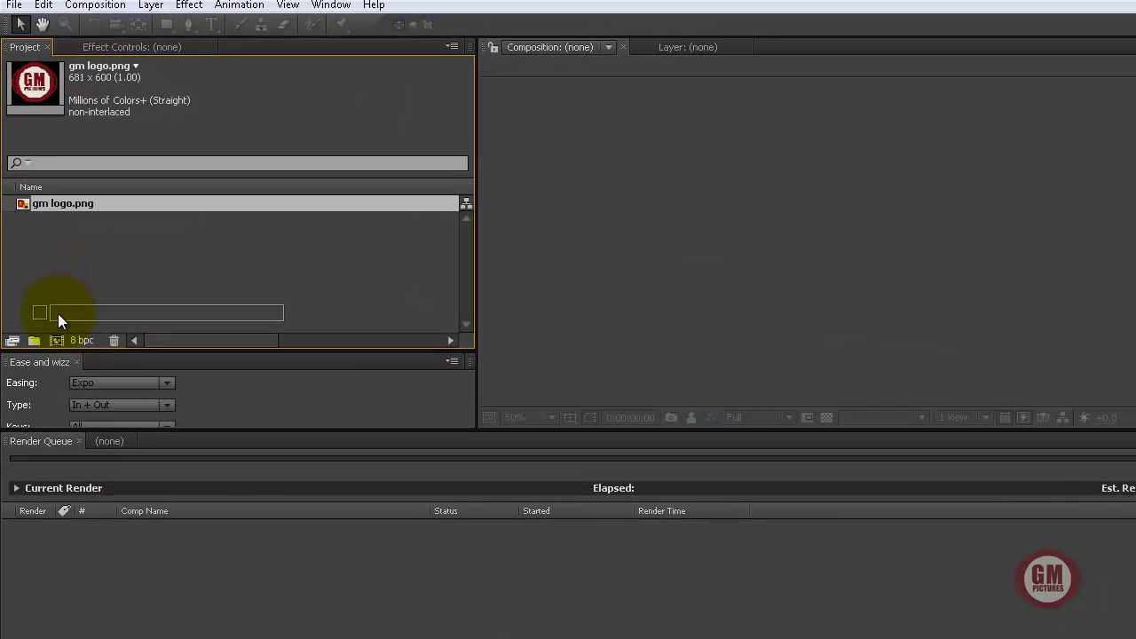
pyautogui.moveTo(58, 314); pyautogui.dragTo(55, 339)
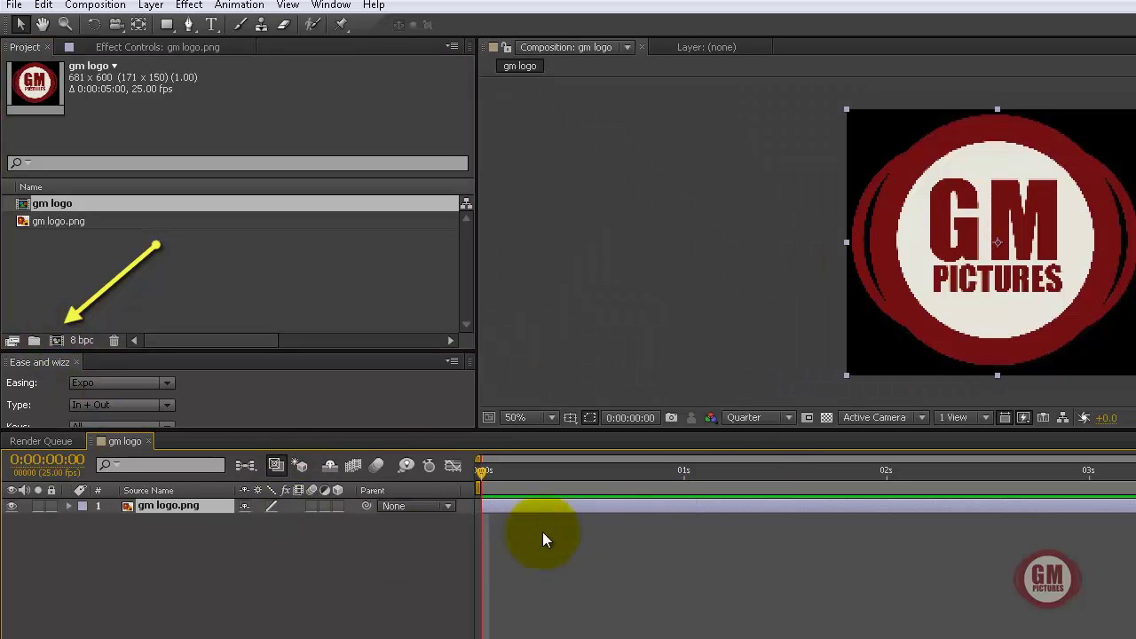
pyautogui.click(375, 604)
pyautogui.moveTo(437, 436)
pyautogui.mouseDown()
pyautogui.moveTo(680, 448)
pyautogui.moveTo(417, 434)
pyautogui.mouseUp()
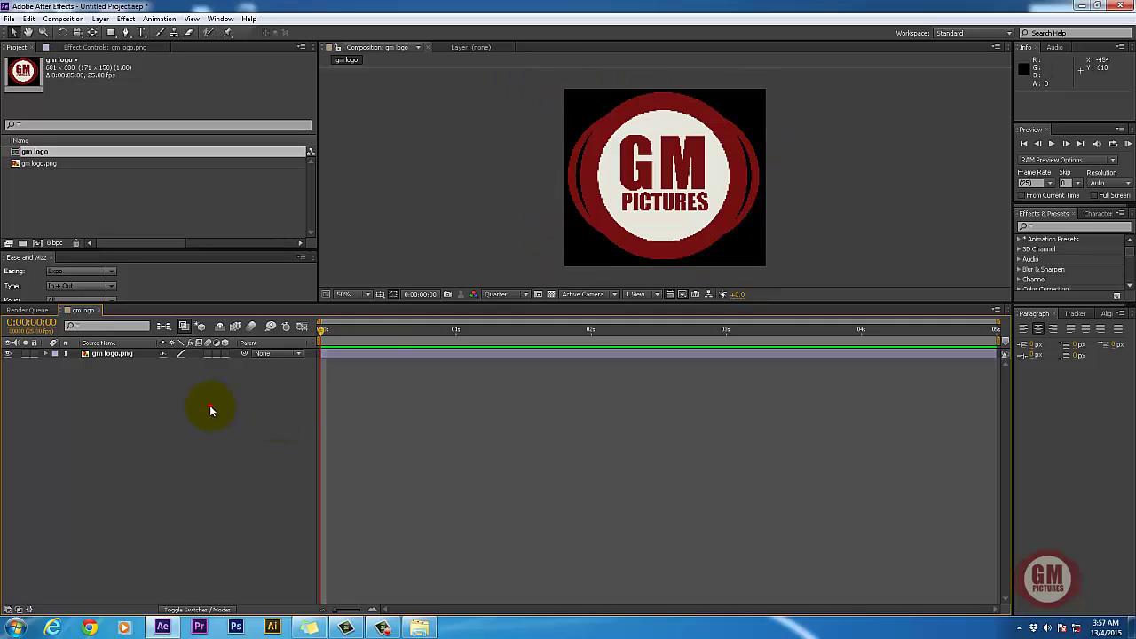
# - Delete the gm logo composition from the project while keeping the gm logo.png footage
pyautogui.click(63, 190)
pyautogui.click(32, 153)
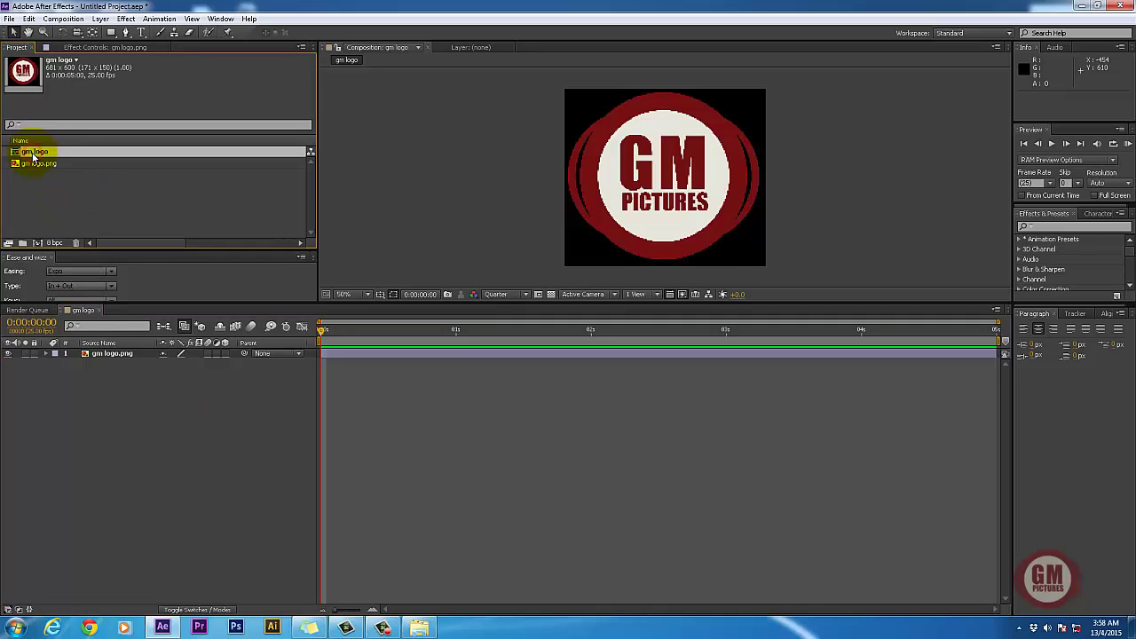
pyautogui.press('Delete')
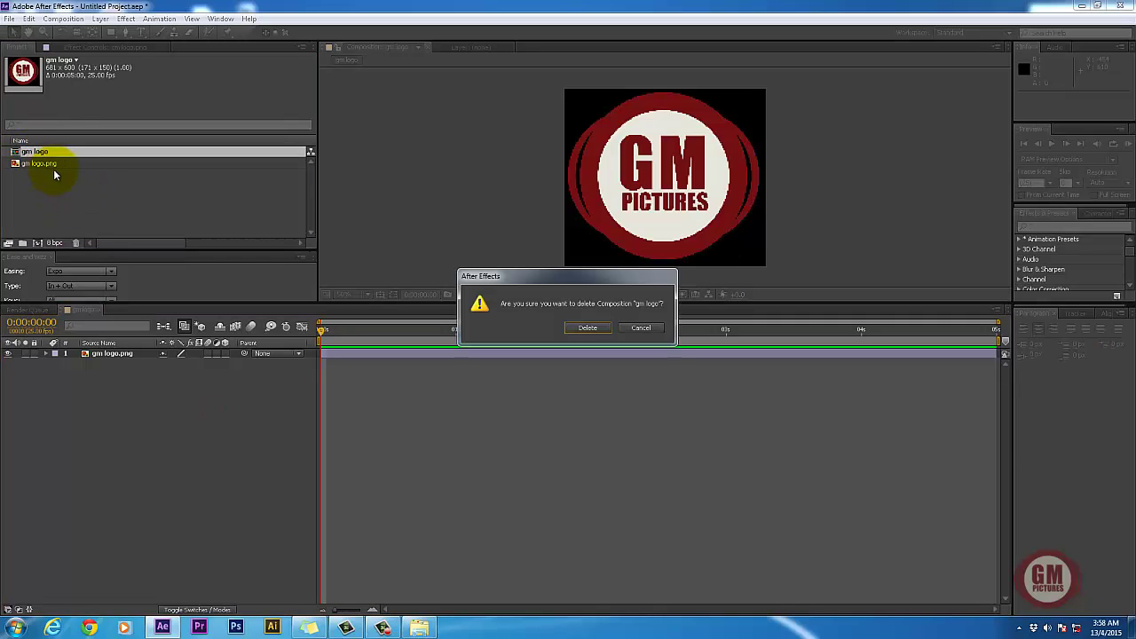
pyautogui.click(591, 329)
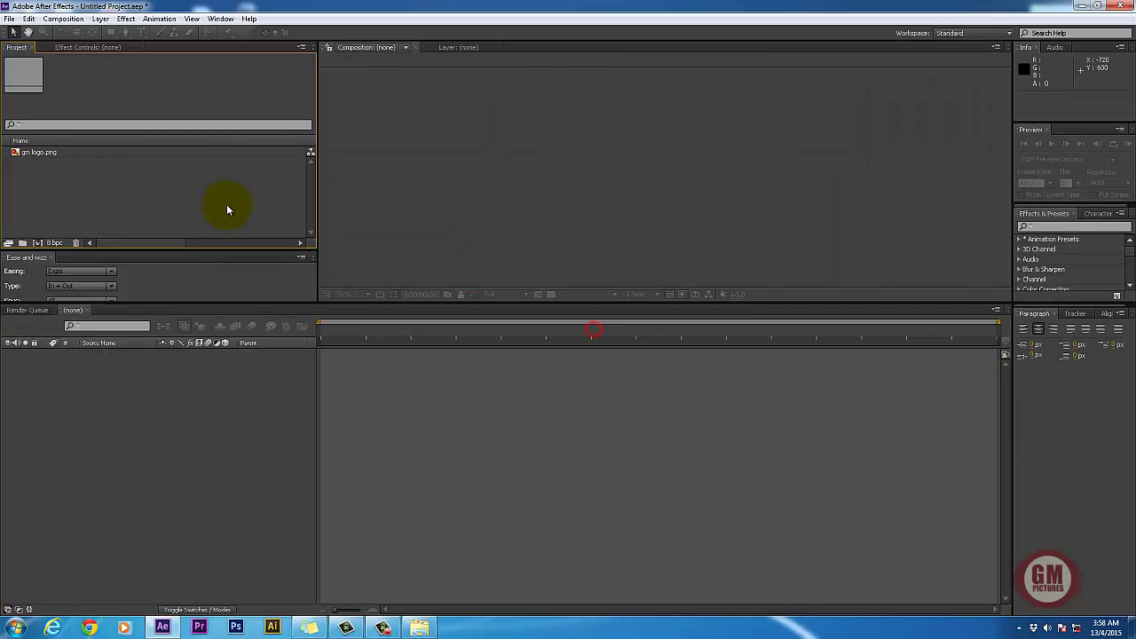
# - Create a new composition named Comp 1 with the HDV/HDTV 720 25 preset
pyautogui.click(62, 19)
pyautogui.click(80, 30)
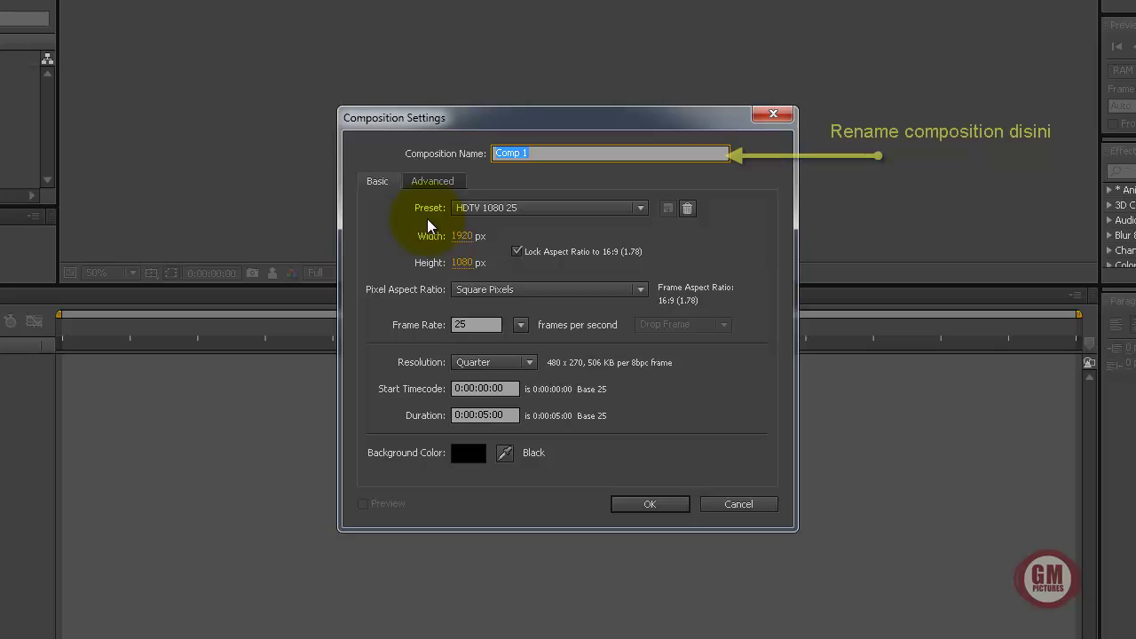
pyautogui.click(640, 209)
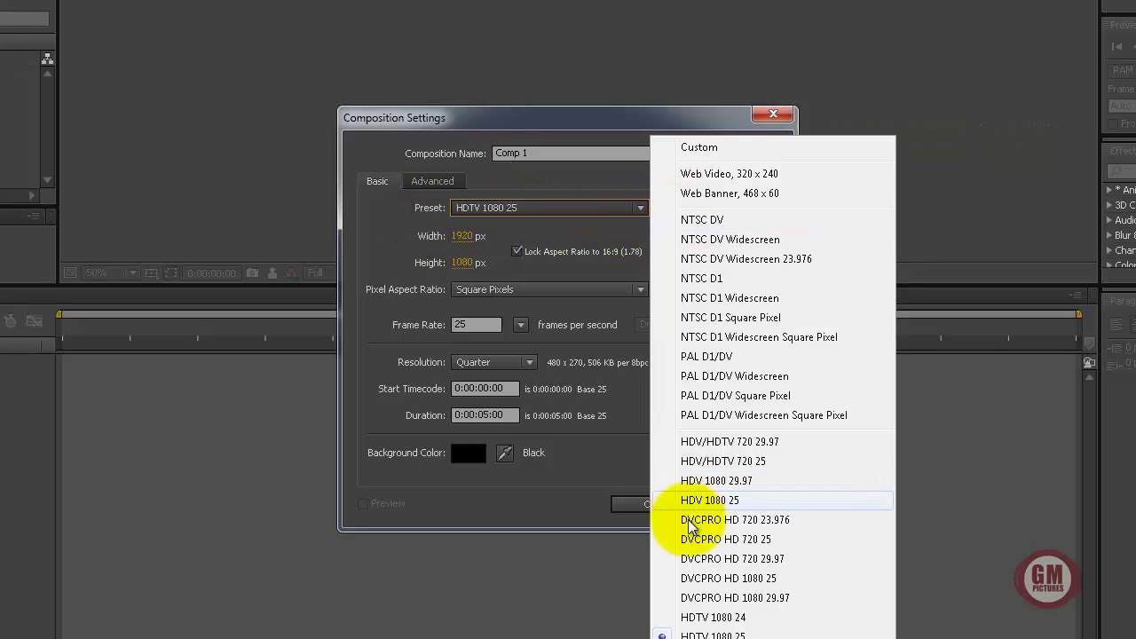
pyautogui.click(732, 462)
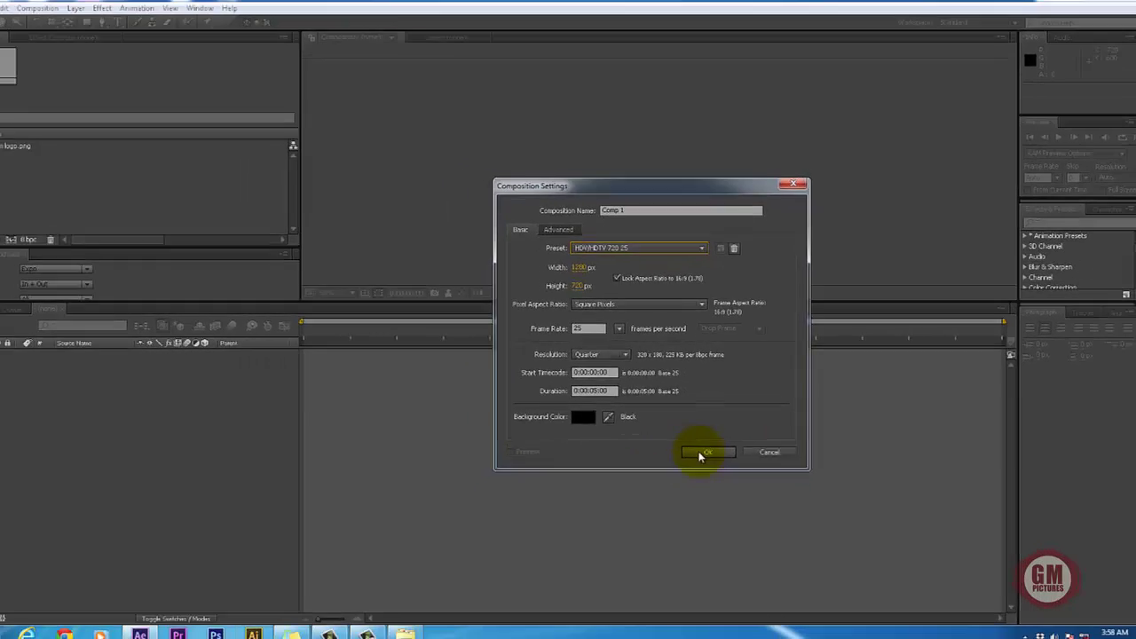
pyautogui.click(650, 504)
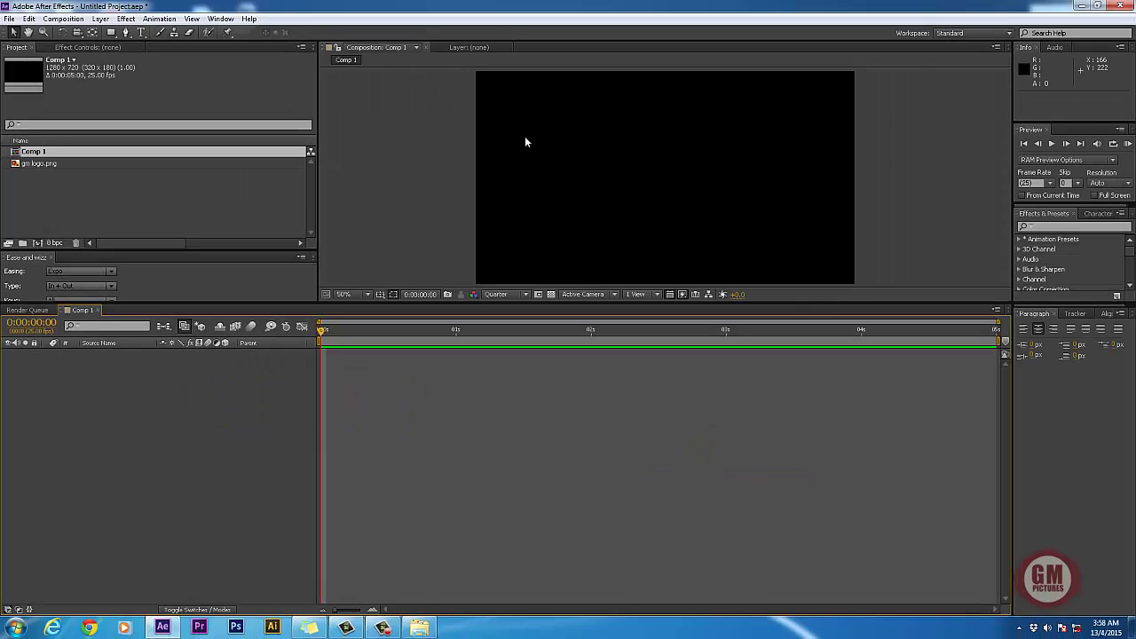
# - Add gm logo.png as a layer in Comp 1's timeline, leaving the layer deselected
pyautogui.moveTo(36, 166); pyautogui.dragTo(89, 386)
pyautogui.scroll(-2, 857, 275)
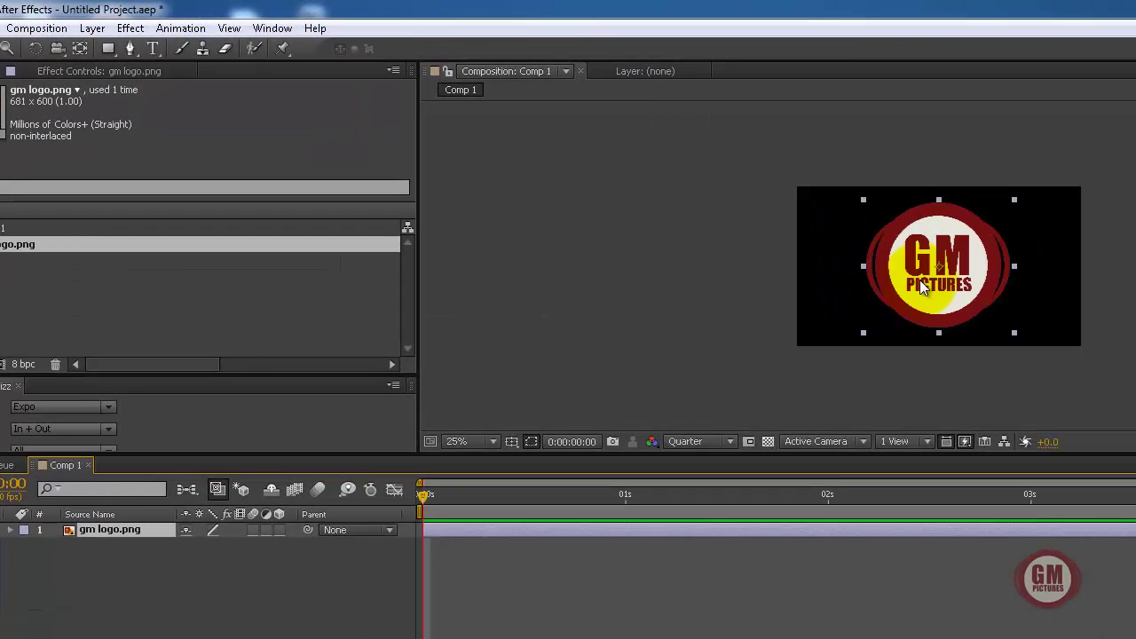
pyautogui.click(612, 237)
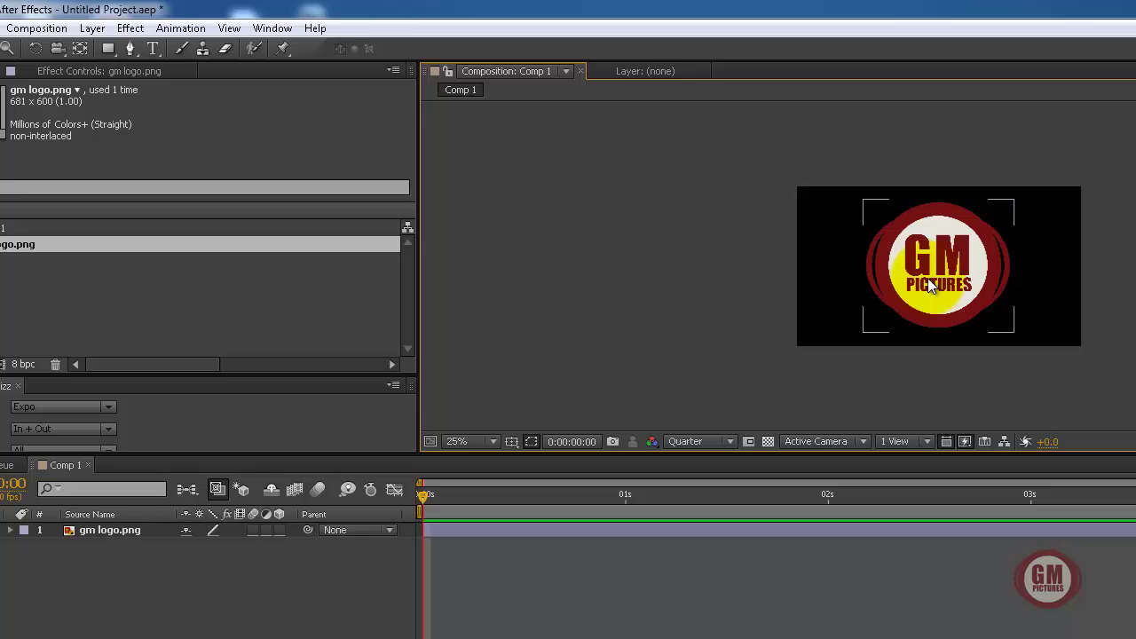
pyautogui.click(927, 276)
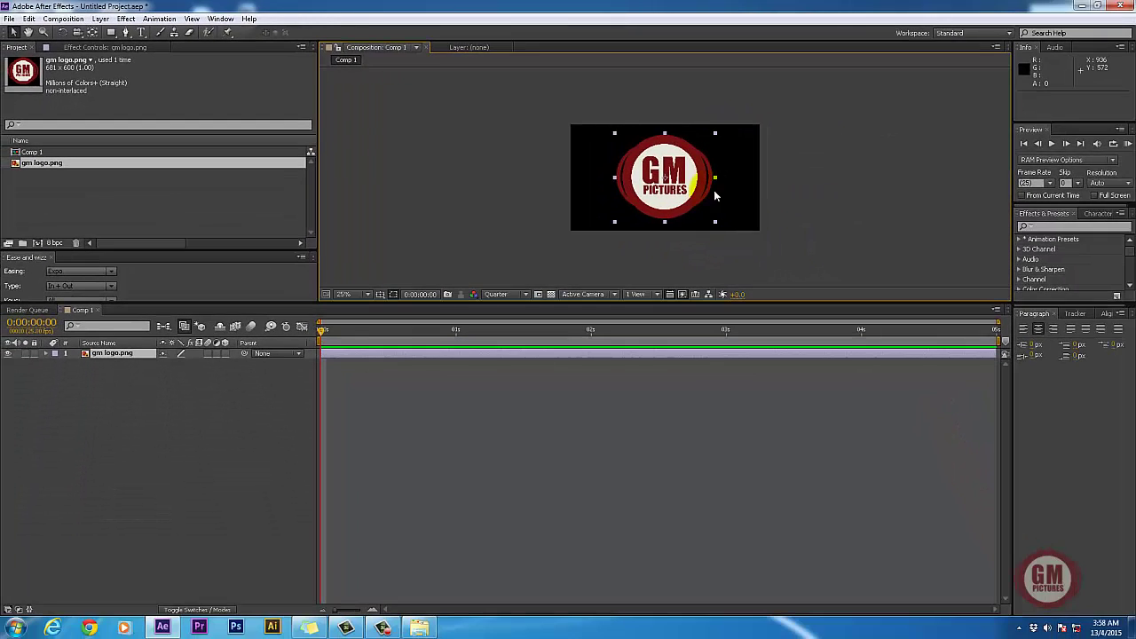
pyautogui.click(228, 398)
pyautogui.click(116, 355)
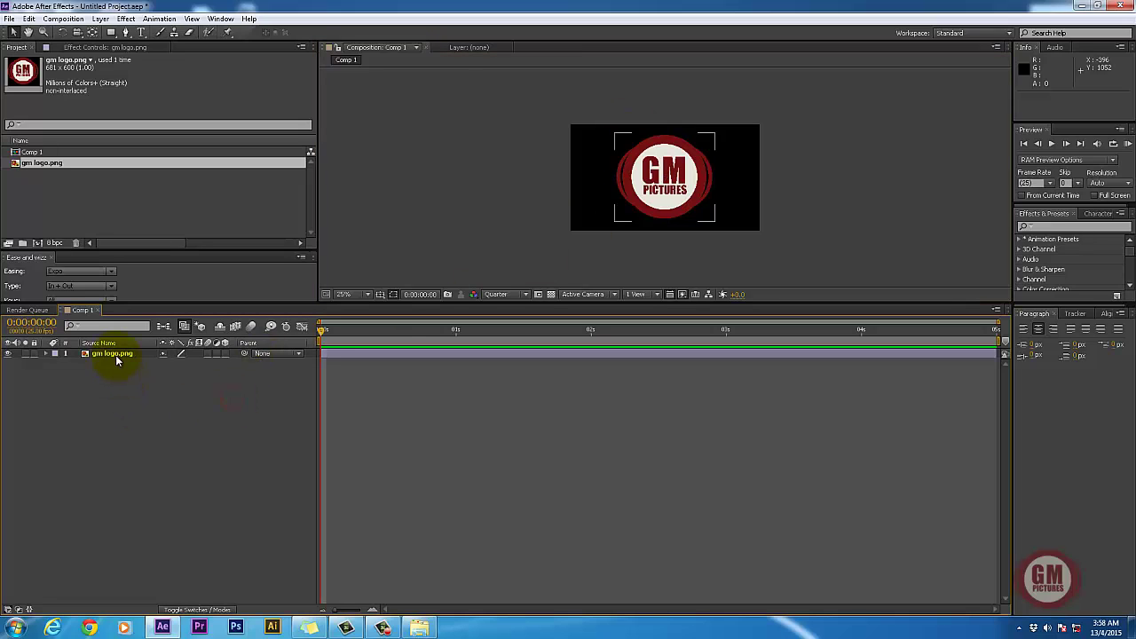
pyautogui.click(120, 384)
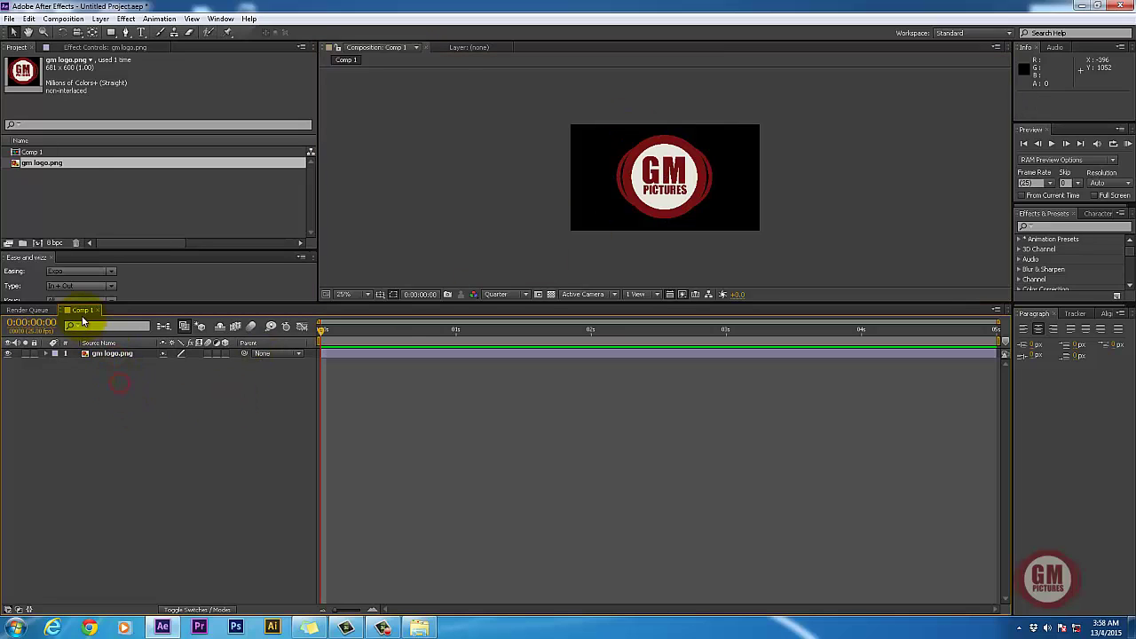
pyautogui.click(65, 19)
pyautogui.click(78, 33)
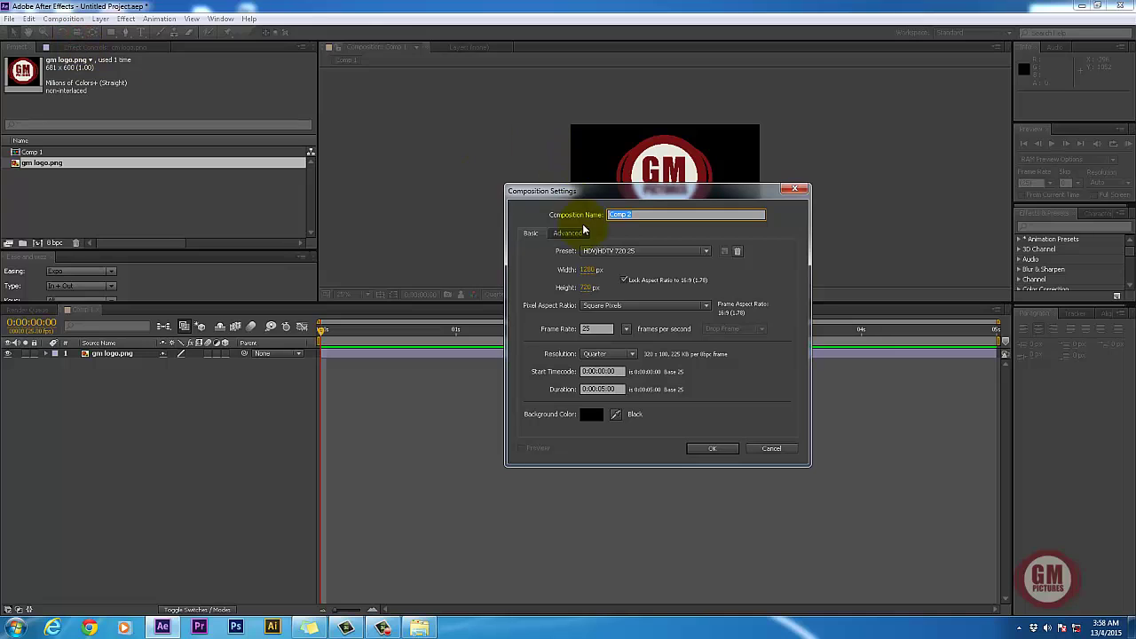
pyautogui.click(759, 450)
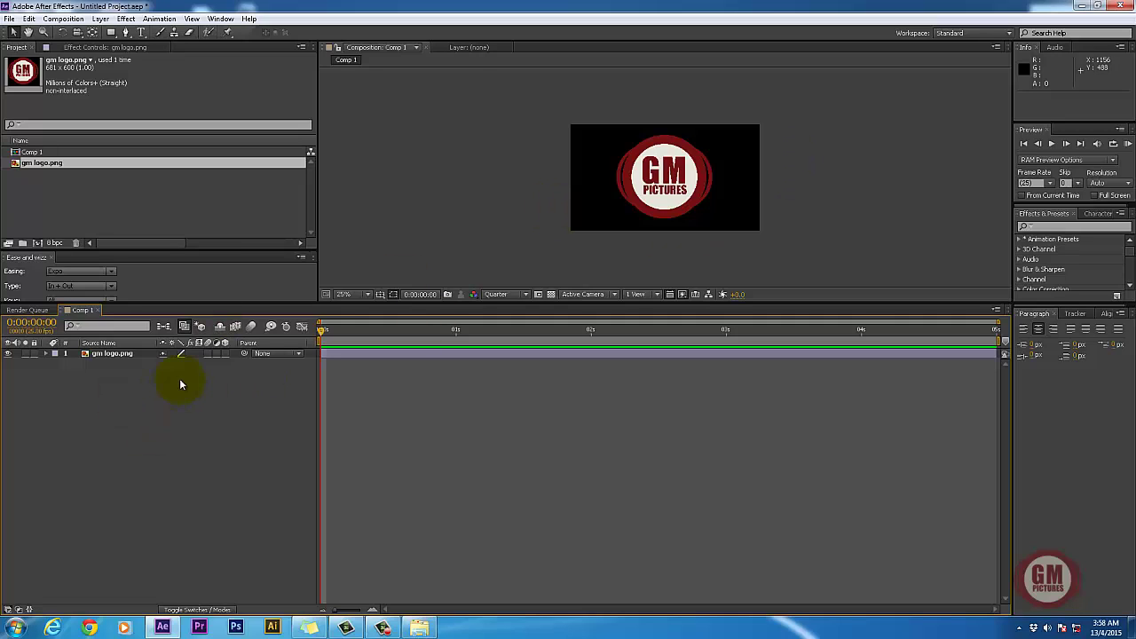
# - Create a second composition from gm logo.png at the image's own dimensions and switch back to Comp 1
pyautogui.moveTo(33, 167); pyautogui.dragTo(38, 242)
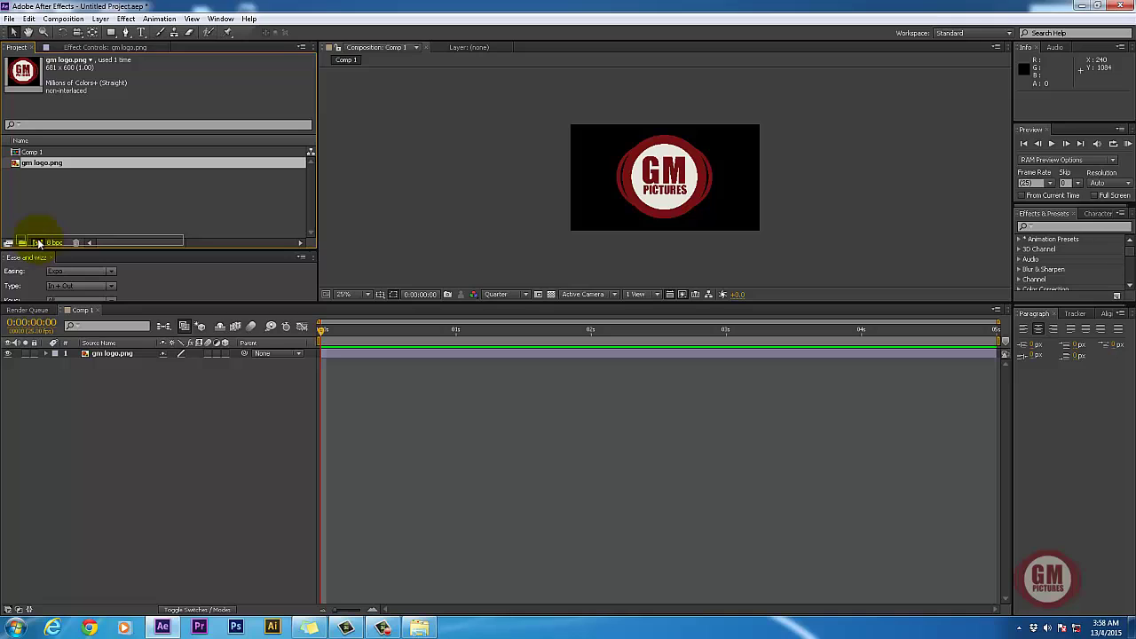
pyautogui.moveTo(38, 242)
pyautogui.mouseDown()
pyautogui.moveTo(38, 182)
pyautogui.moveTo(39, 241)
pyautogui.mouseUp()
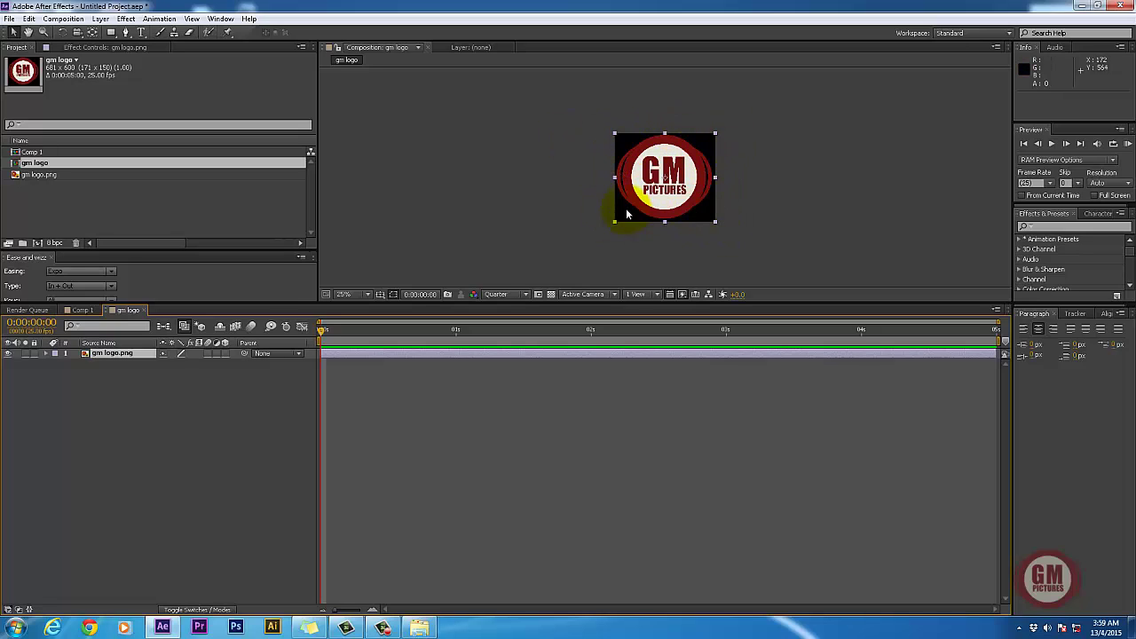
pyautogui.click(82, 310)
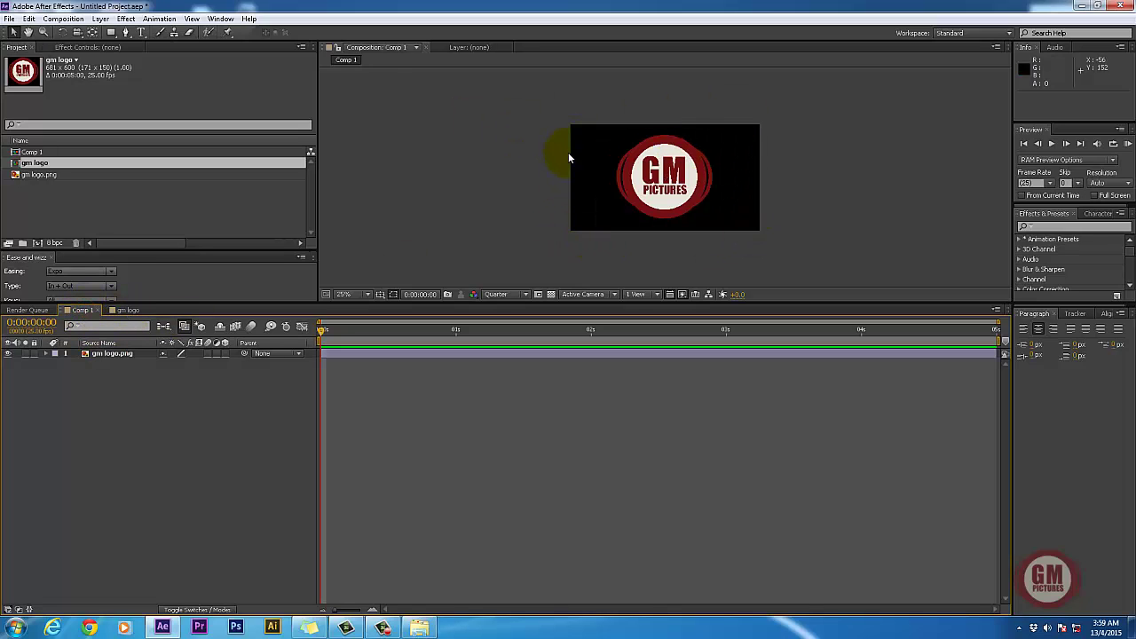